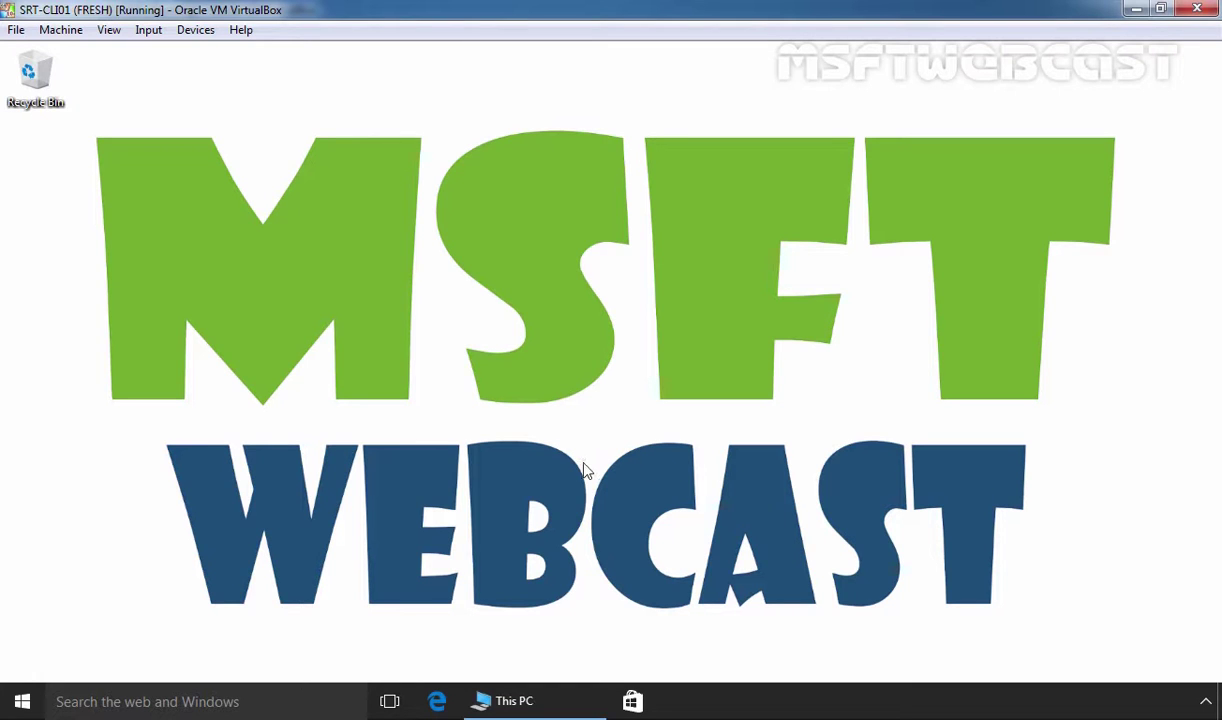
Confirm Removable Disk (E:) appears in This PC, then detach the SanDisk Cruzer Blade from the VM
click(527, 702)
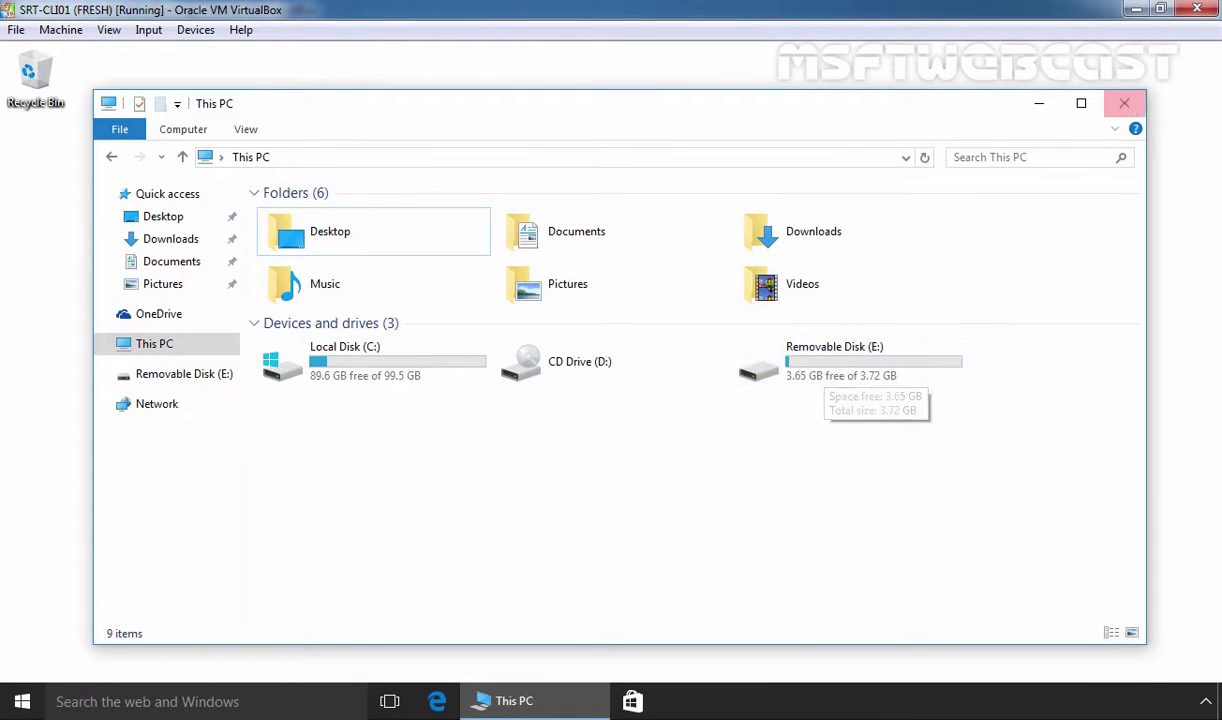
click(1124, 103)
click(196, 30)
mouse_move(215, 93)
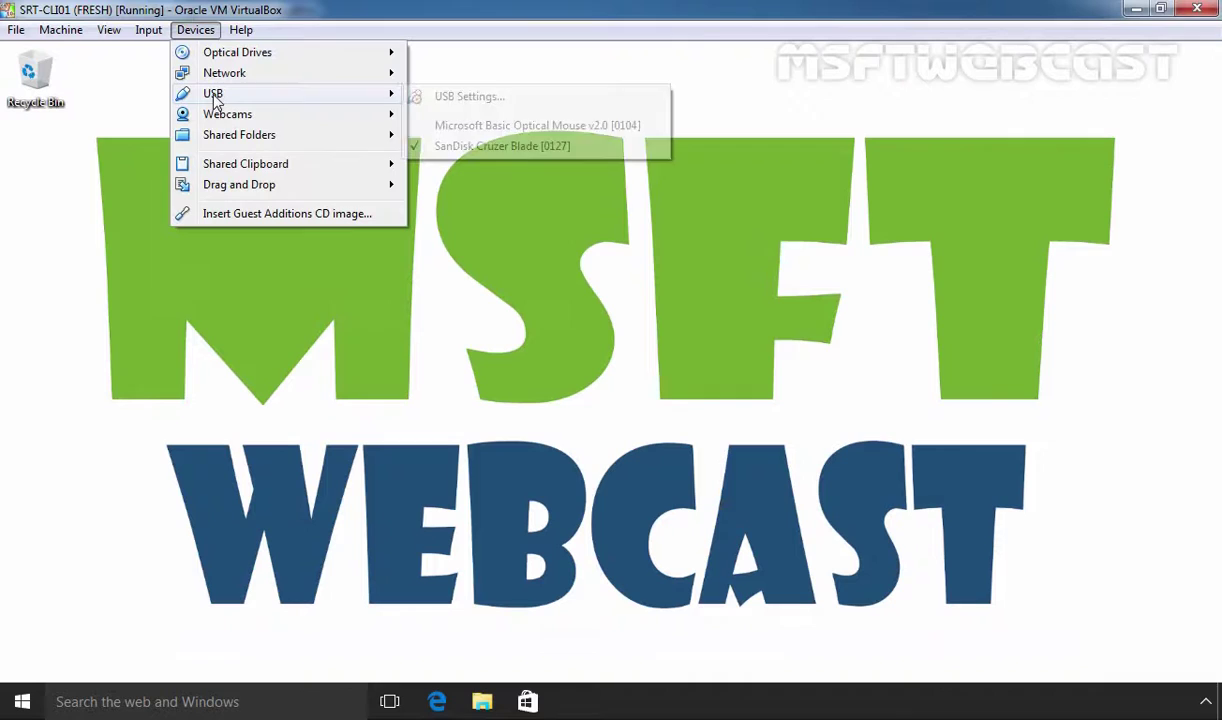
click(462, 146)
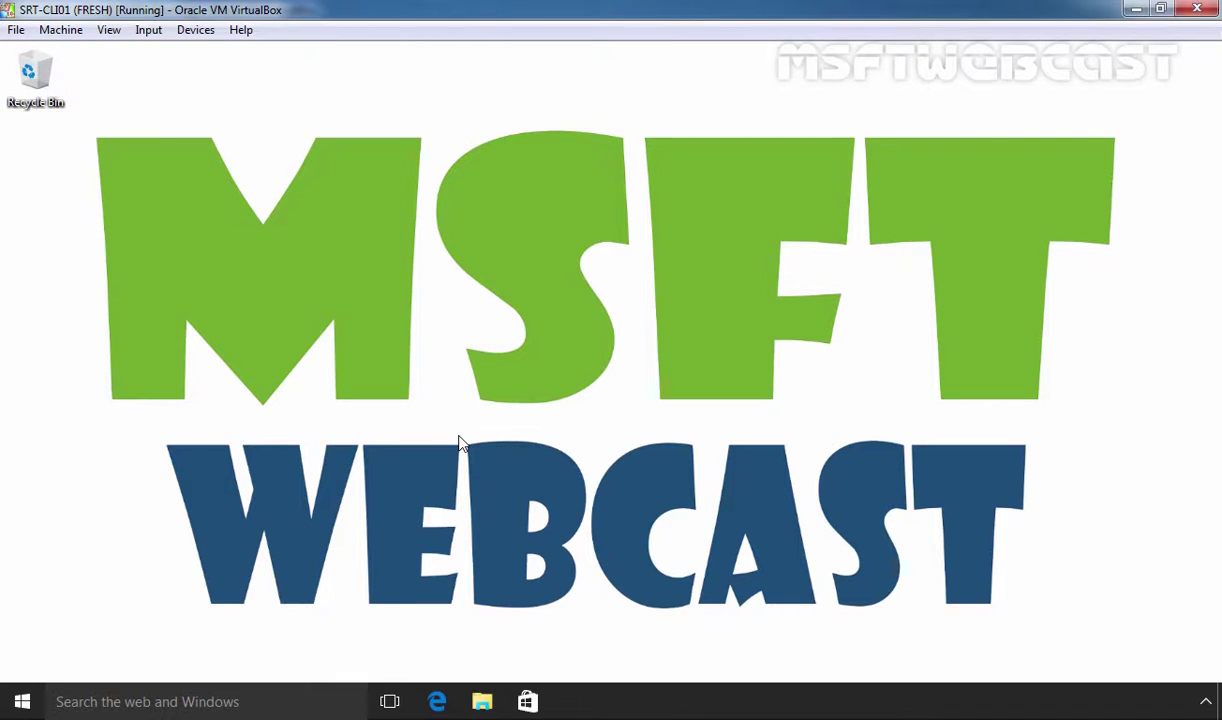
Launch regedit from the Run box with administrator approval and maximize its window
key(super+r)
text(re)
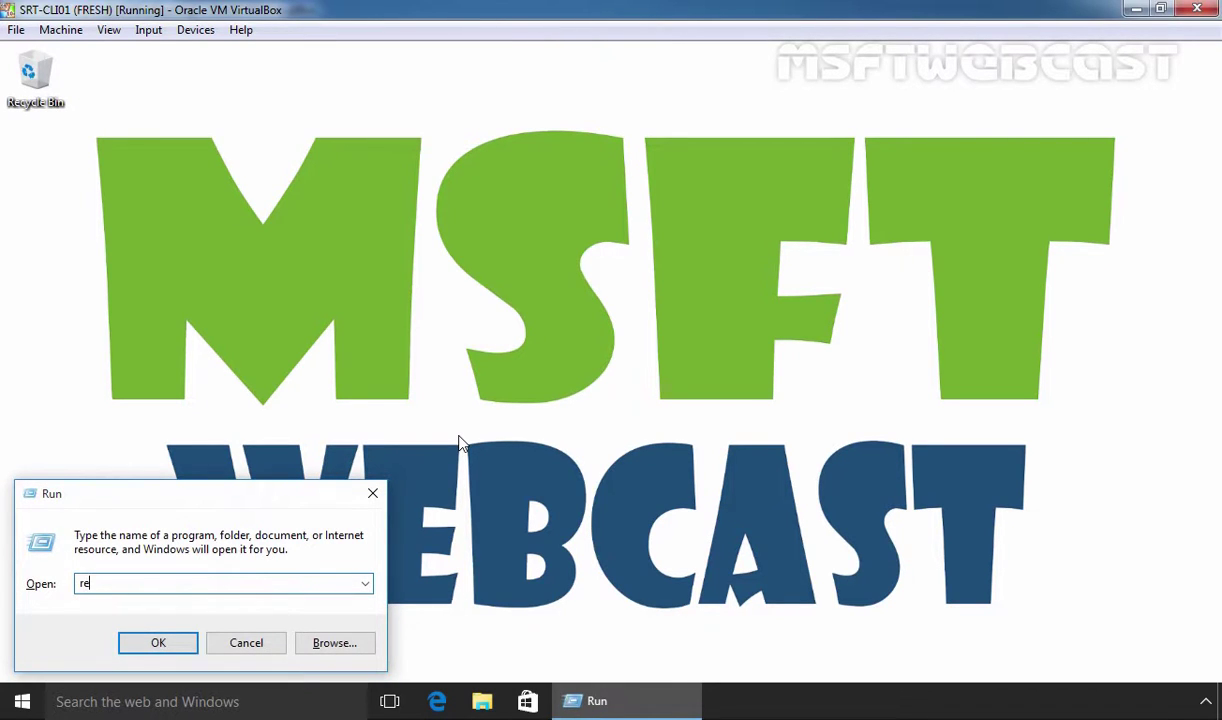
text(gedit)
key(Return)
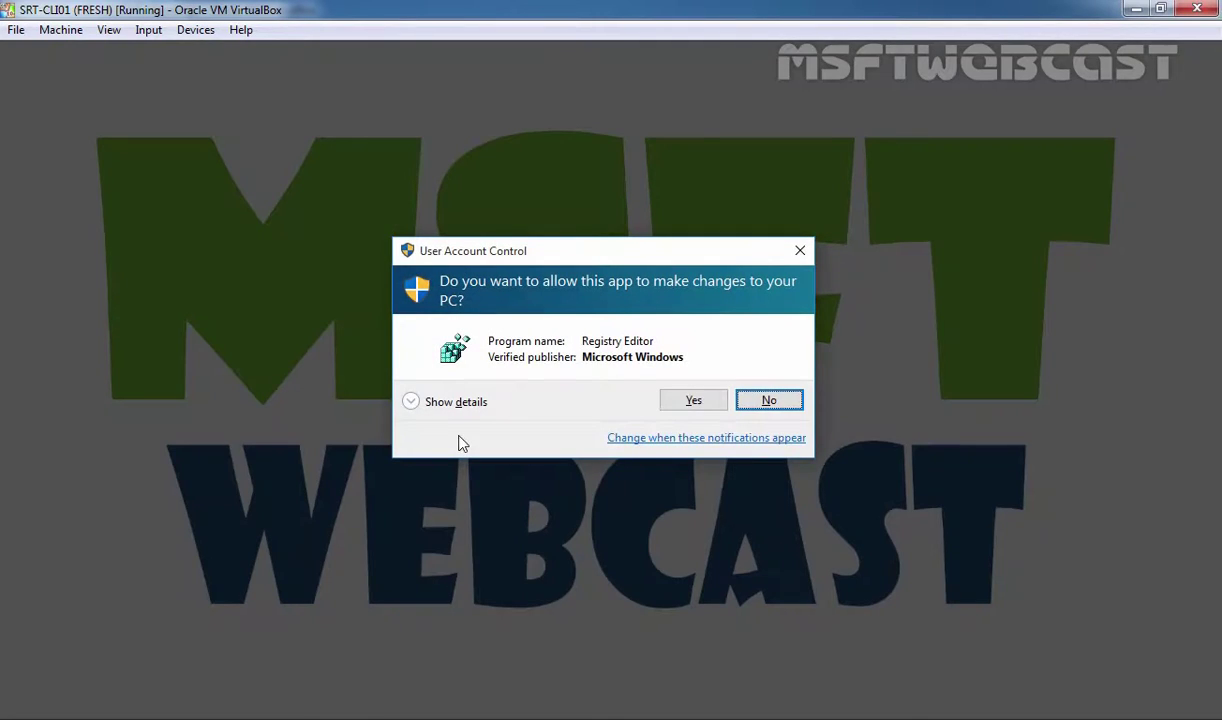
key(Left)
key(Return)
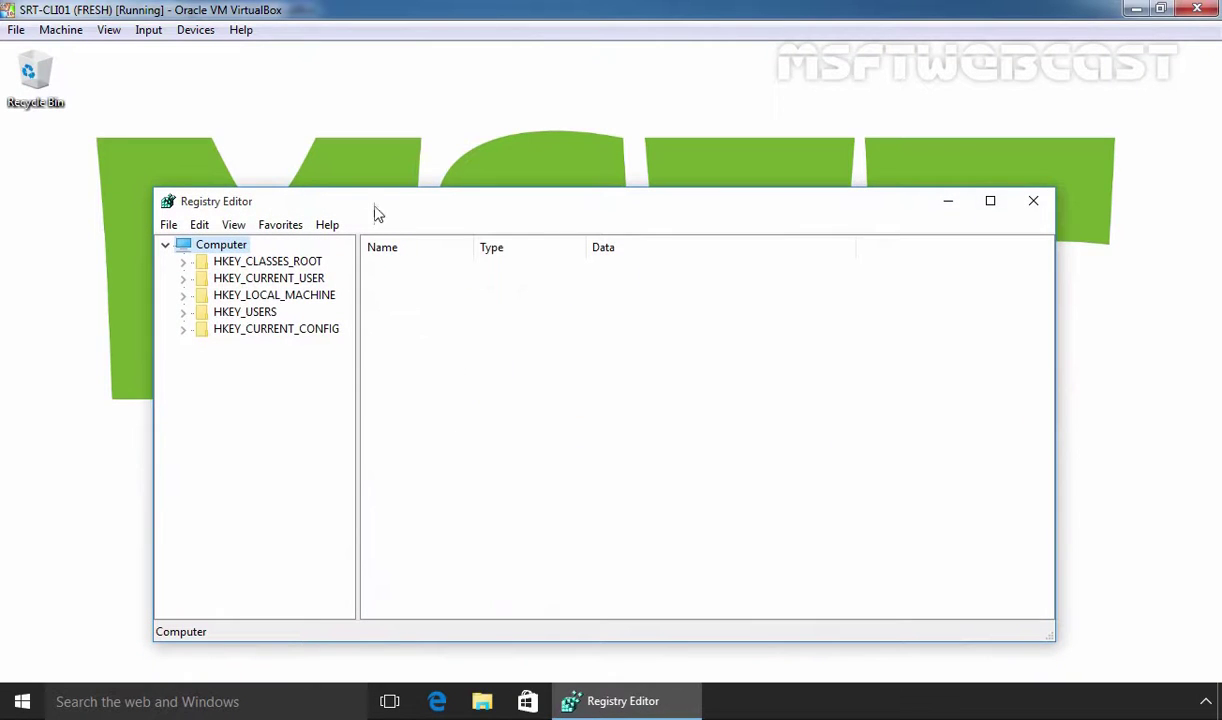
double_click(375, 200)
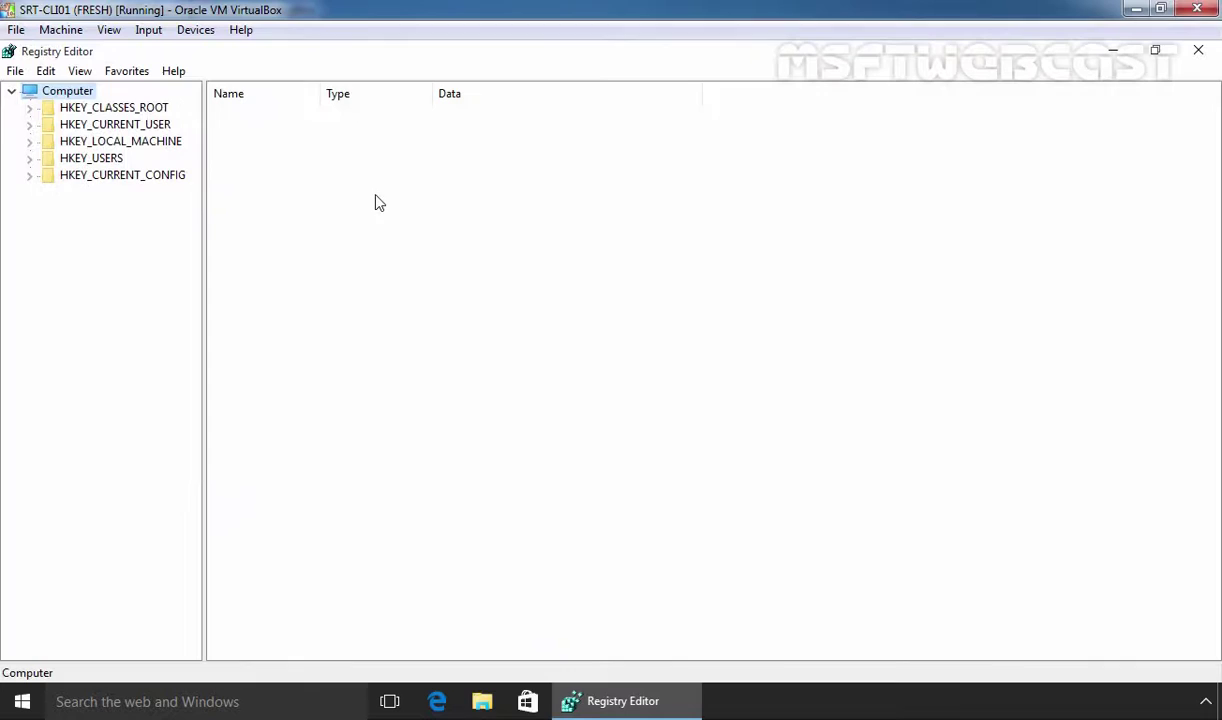
Expand HKEY_LOCAL_MACHINE\SYSTEM down to the CurrentControlSet key
key(Down)
key(Down)
key(Down)
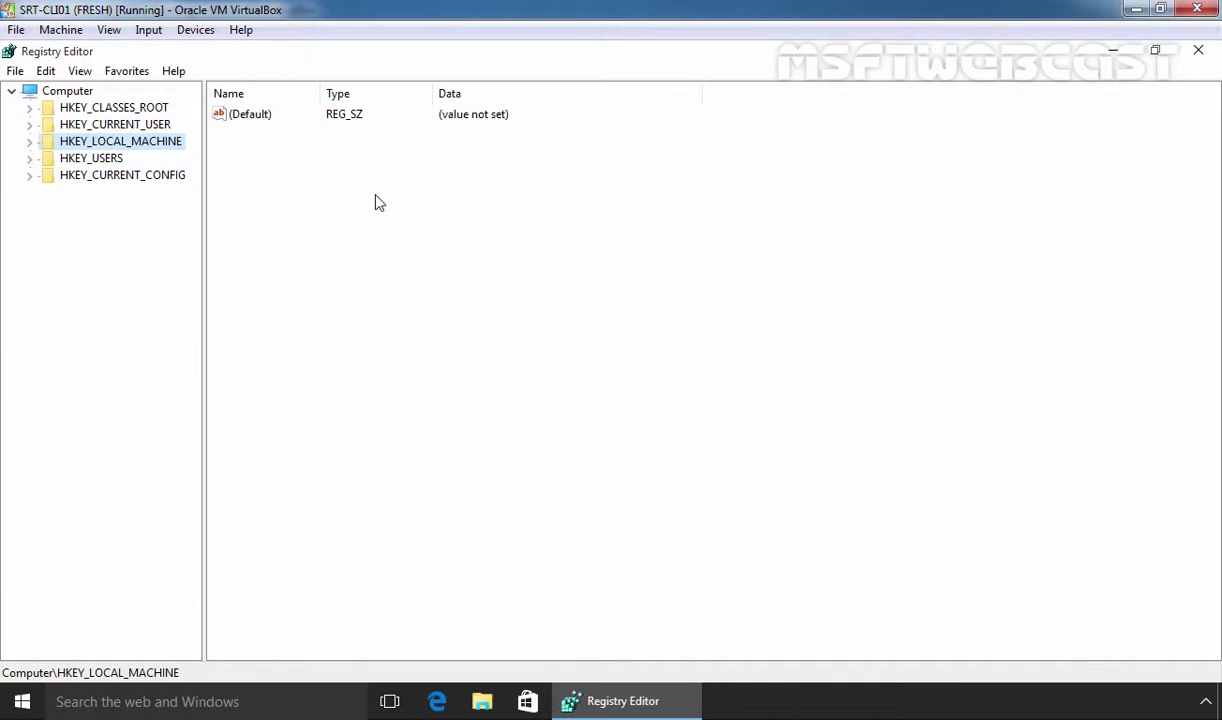
key(Right)
key(Down)
key(Down)
key(Down)
key(Down)
key(Down)
key(Down)
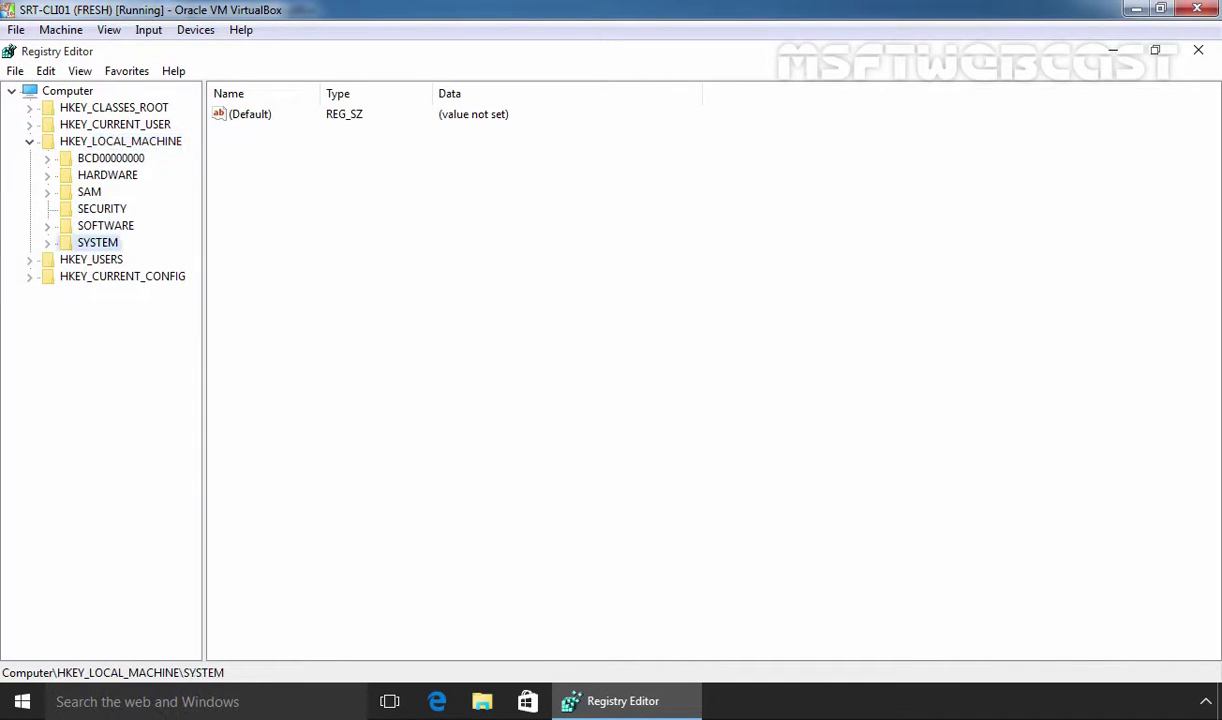
key(Right)
key(Down)
key(Down)
key(Down)
key(Down)
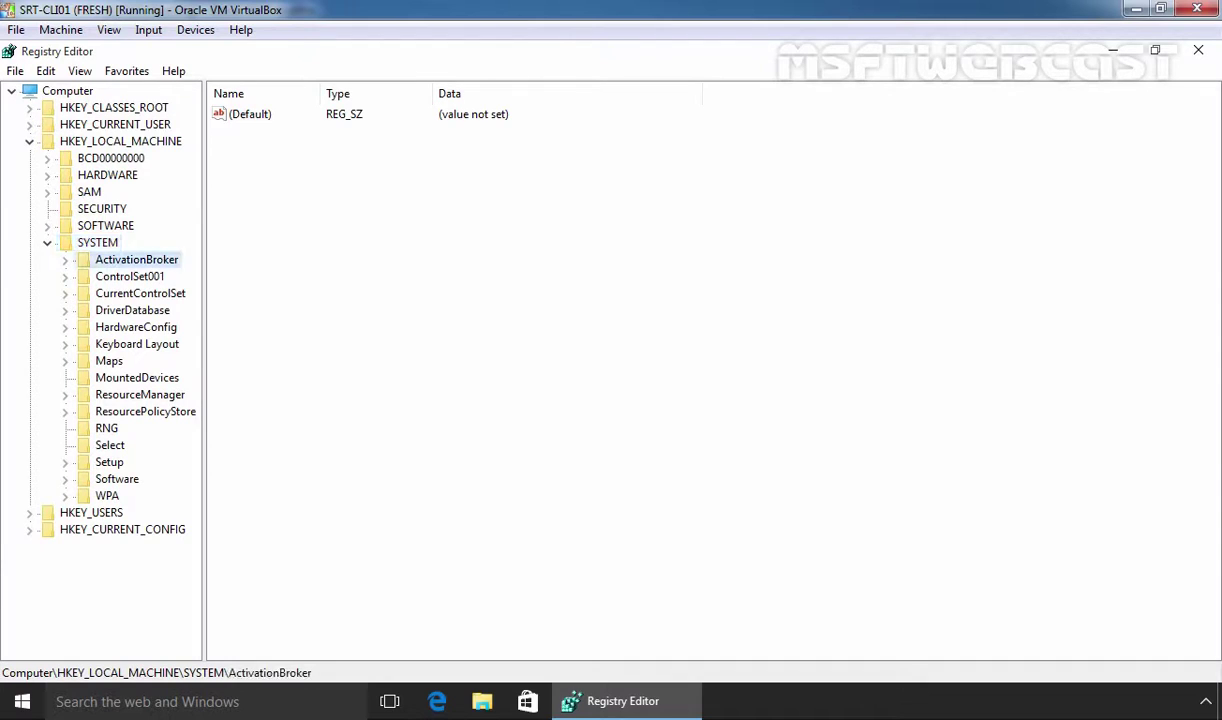
key(Up)
key(Right)
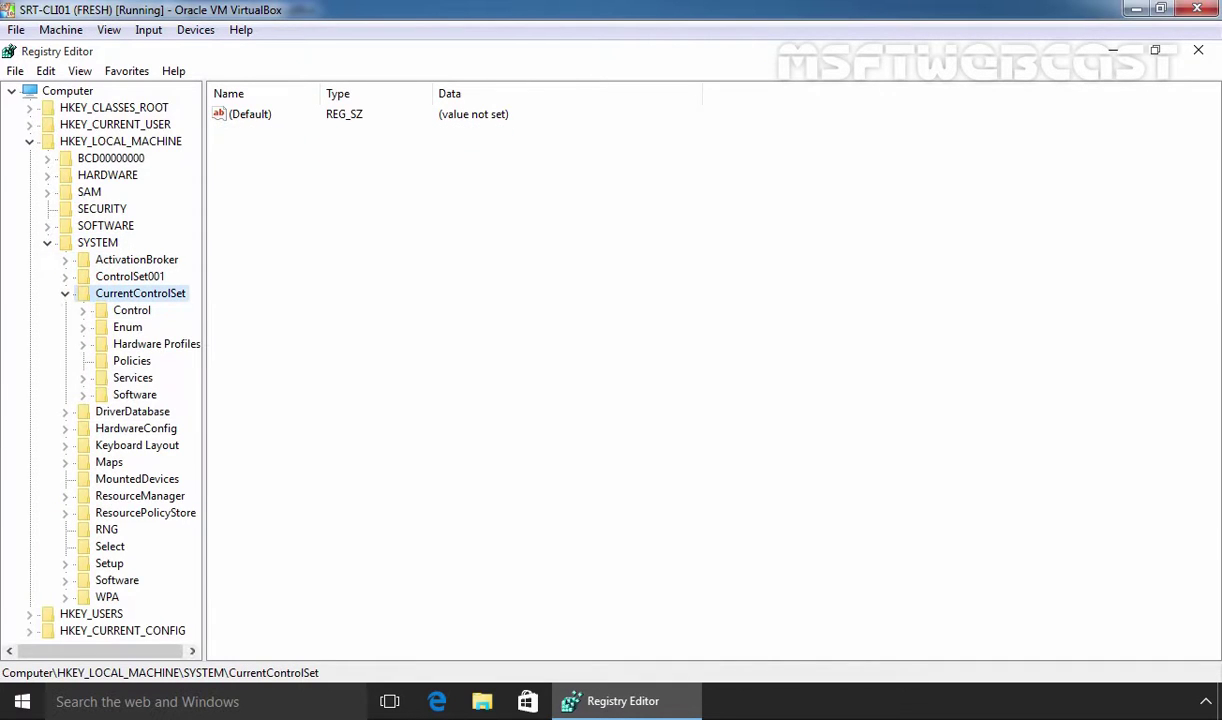
Expand Services and jump through the usb service keys to USBSTOR
key(Down)
key(Down)
key(Down)
key(Down)
key(Down)
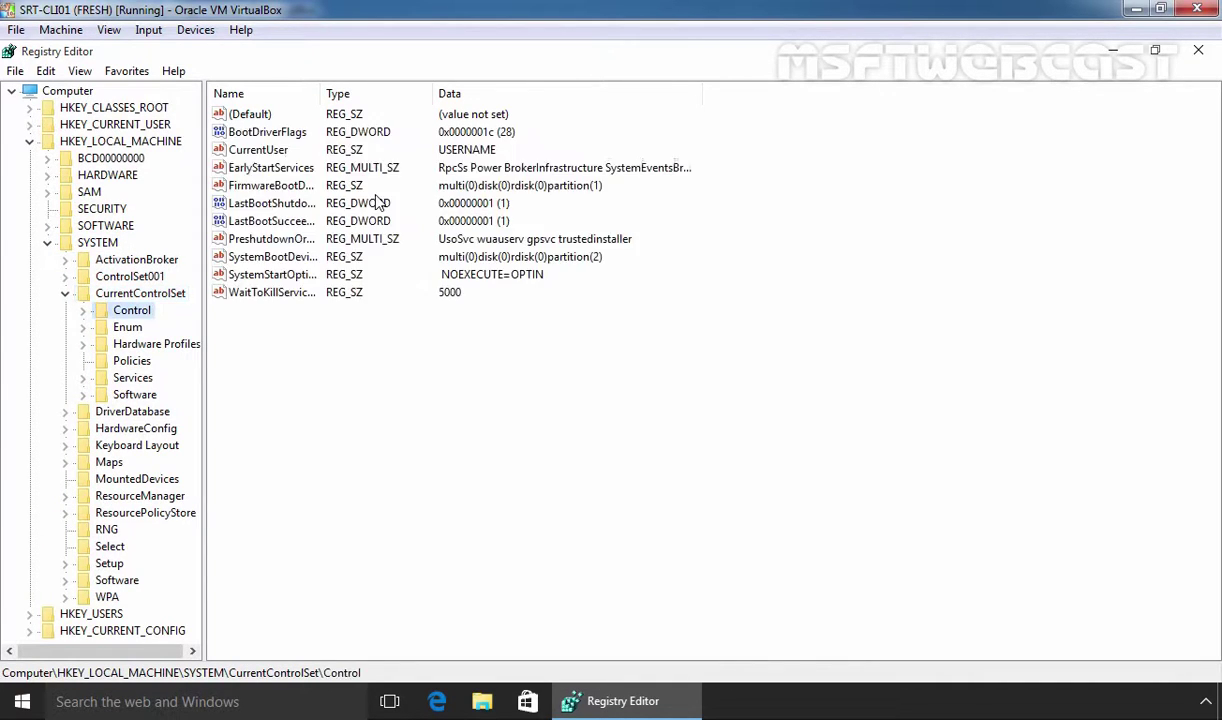
key(Right)
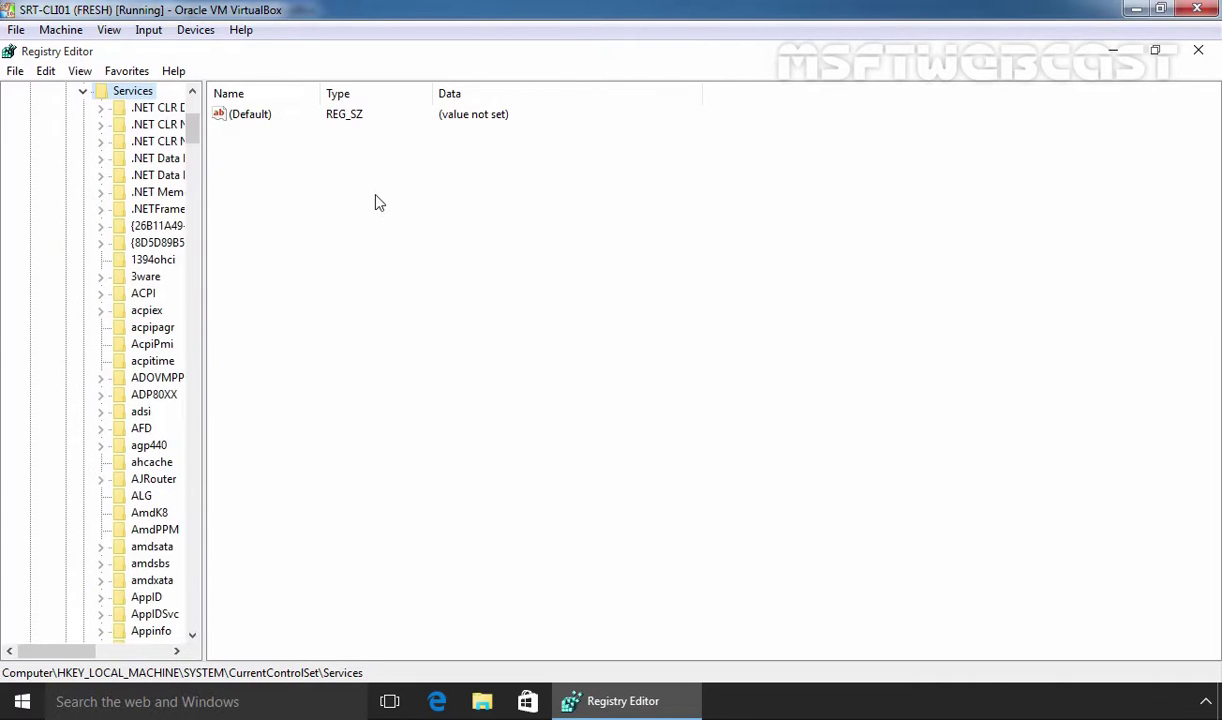
key(Down)
text(usbehci)
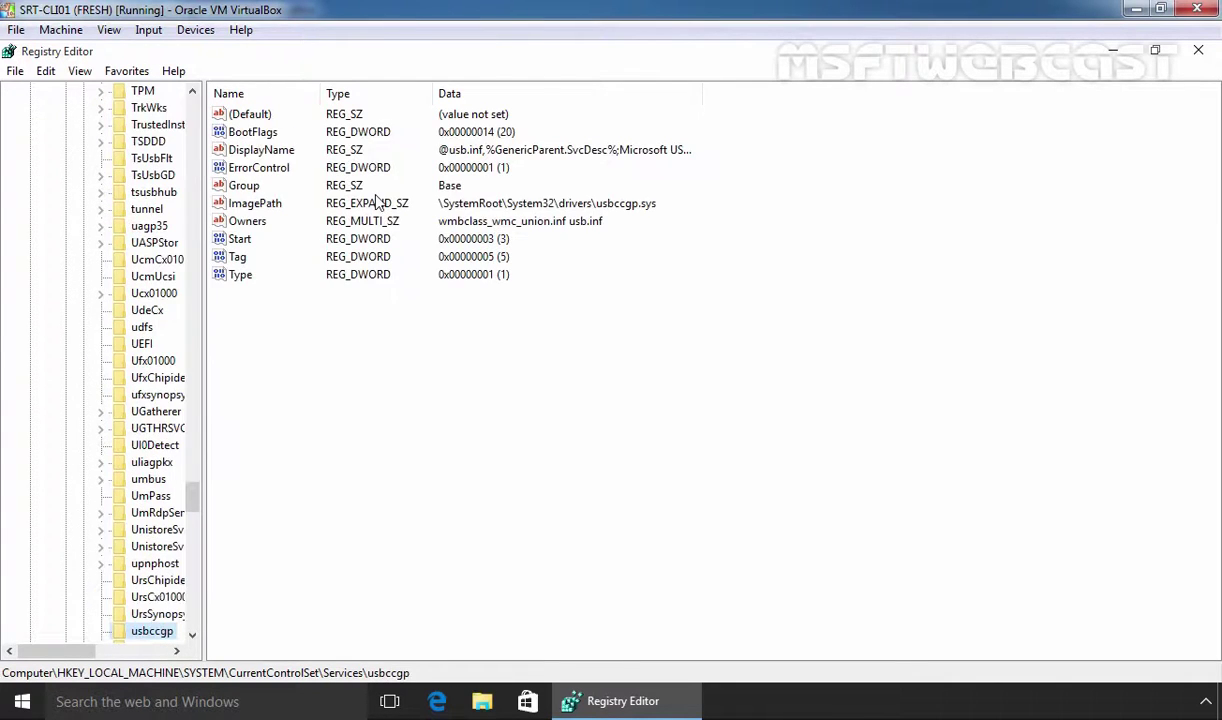
key(Down)
key(Down)
key(Down)
key(Down)
key(Down)
key(Down)
key(Down)
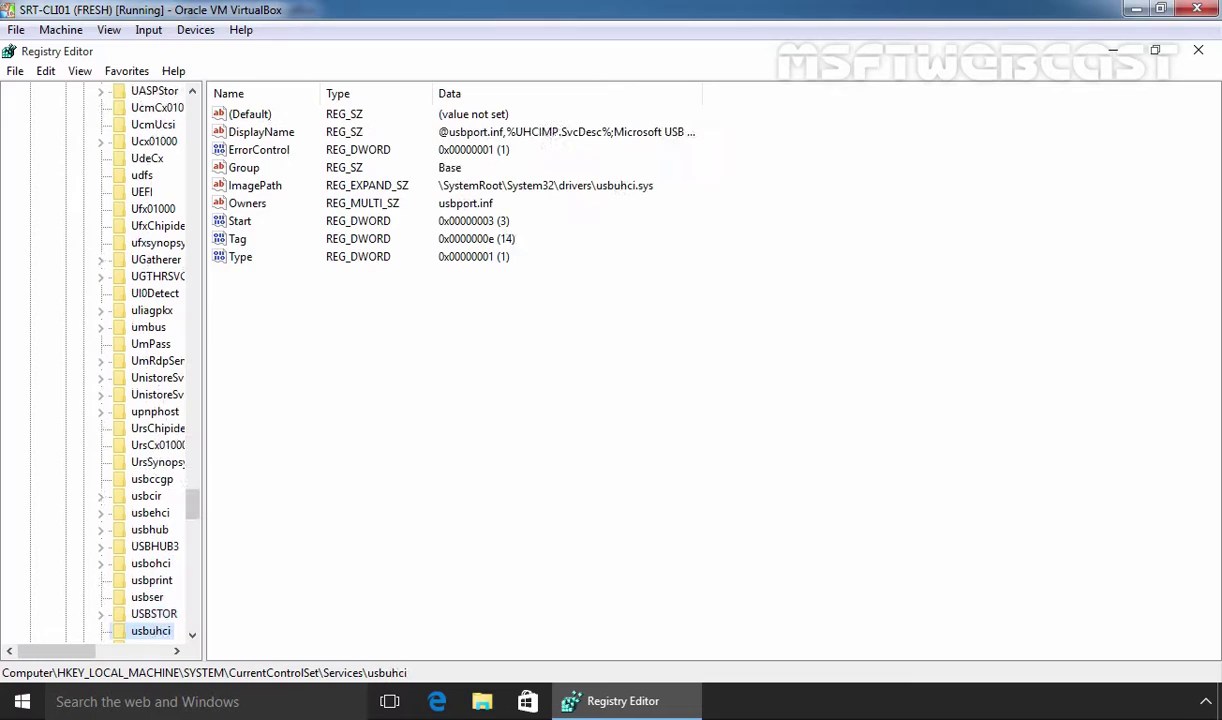
key(Up)
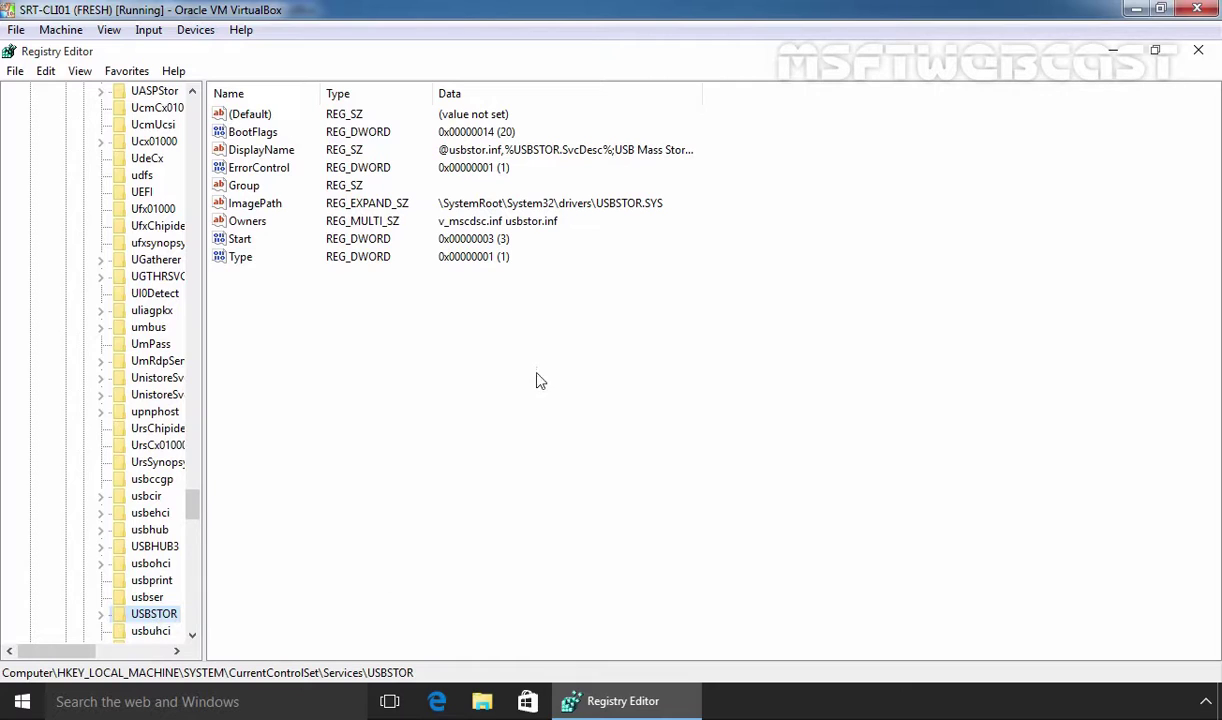
Modify the USBSTOR Start DWORD, replacing value data 3 with 4
click(227, 238)
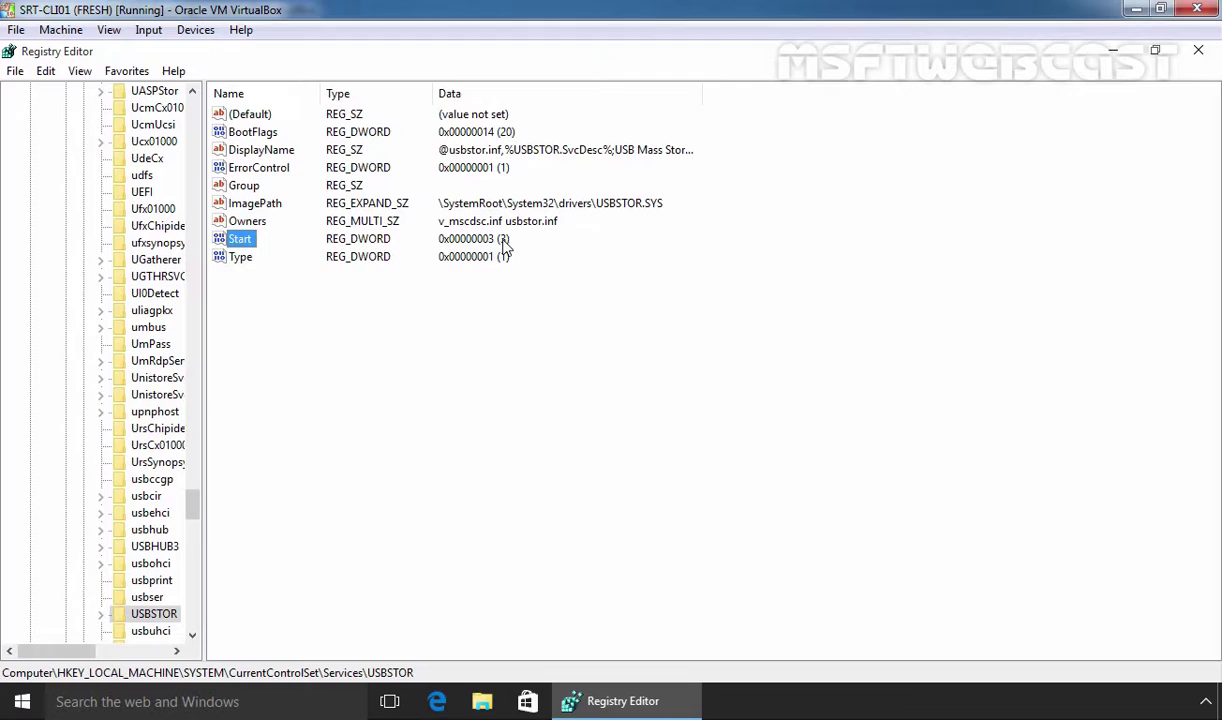
right_click(236, 244)
click(252, 253)
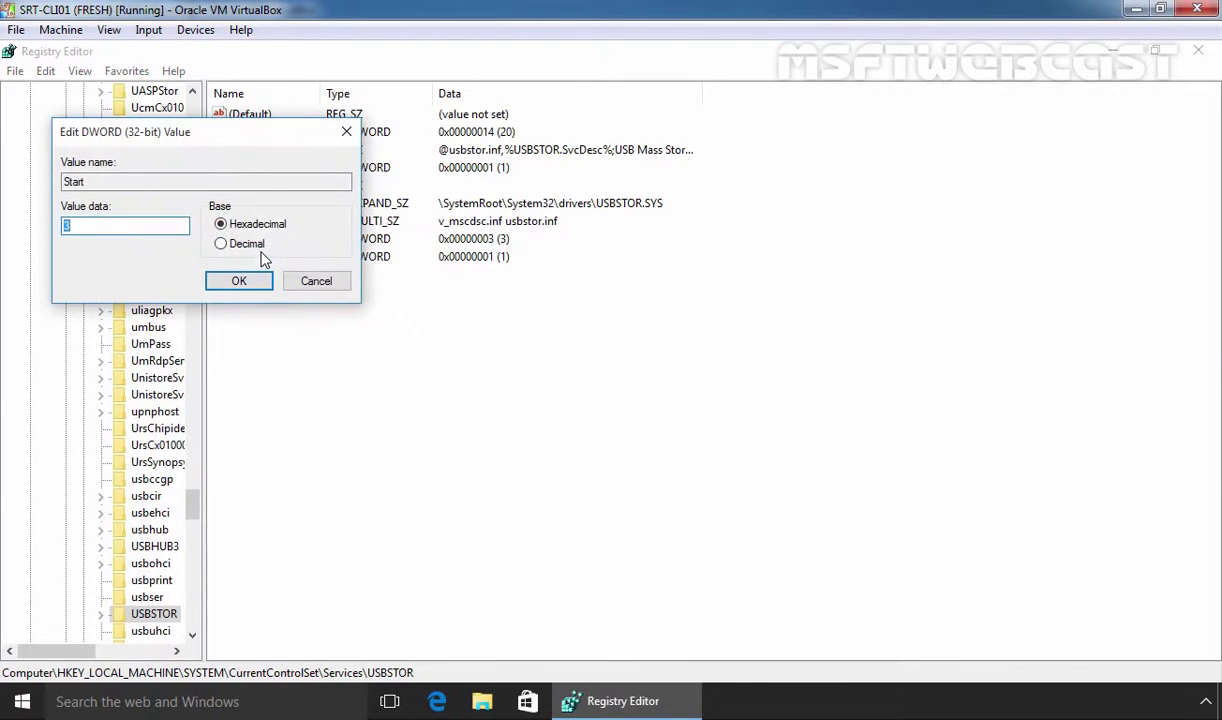
text(4)
click(238, 285)
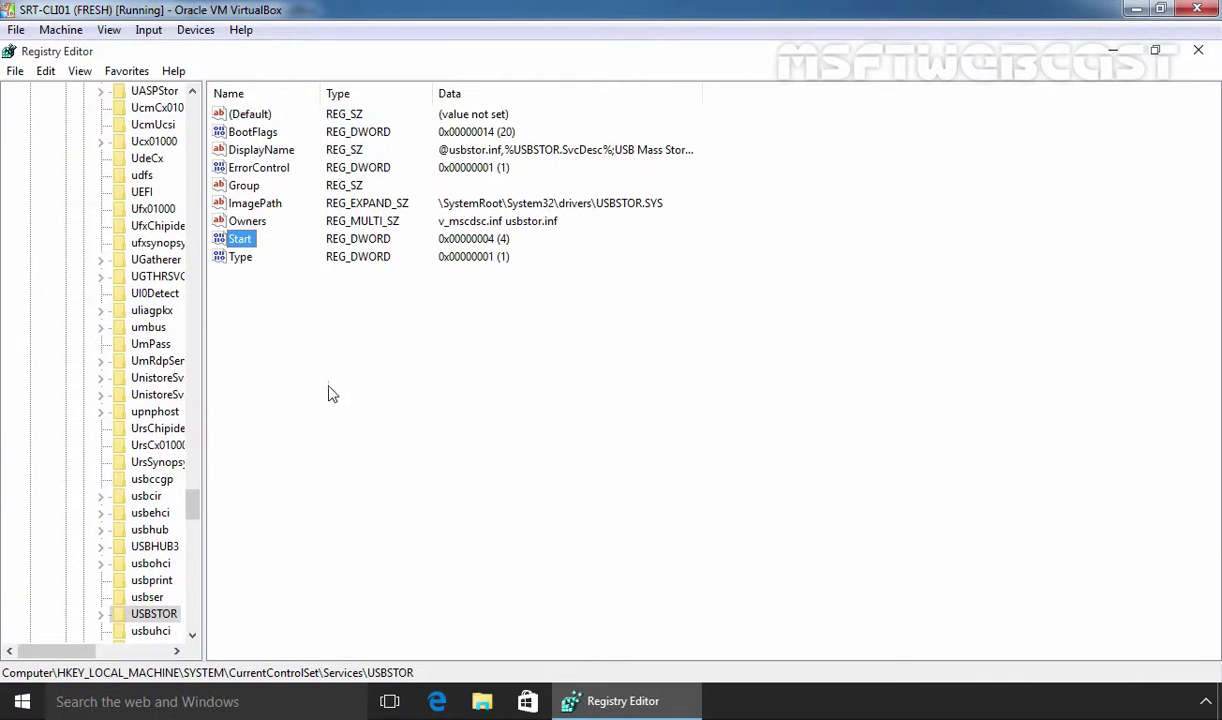
Close Registry Editor, reconnect the SanDisk Cruzer Blade, and see This PC lists only C: and D:
click(1200, 52)
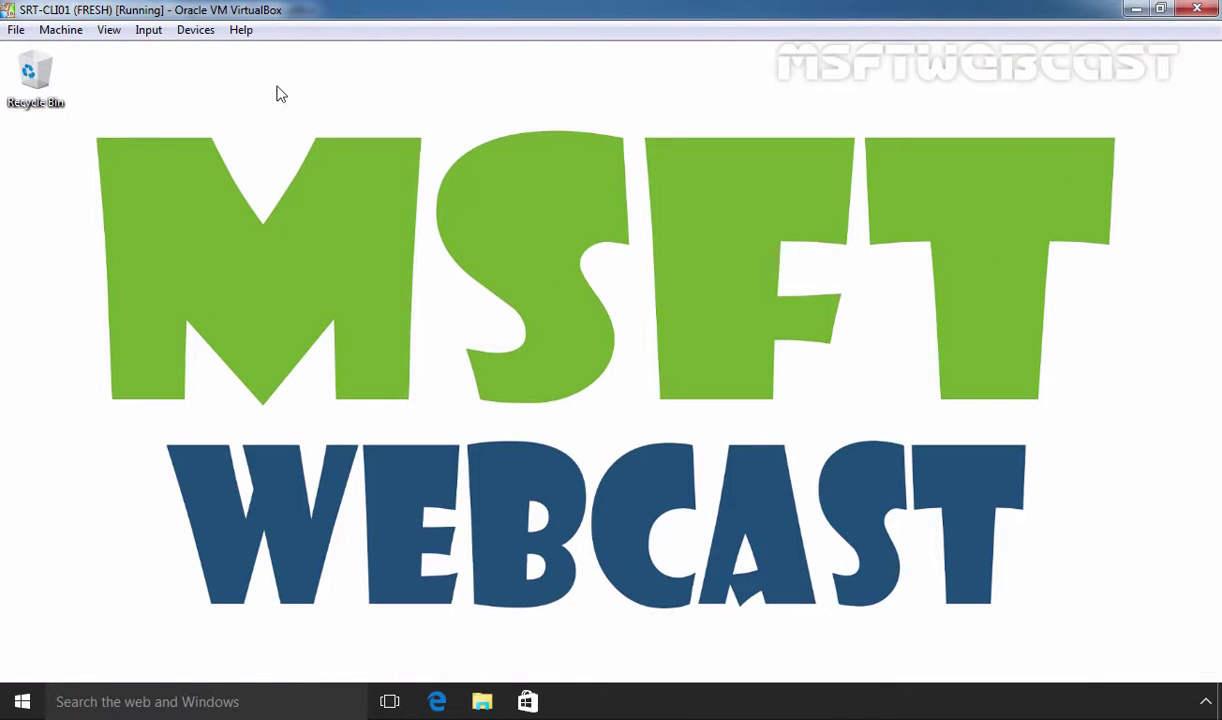
click(200, 33)
mouse_move(205, 93)
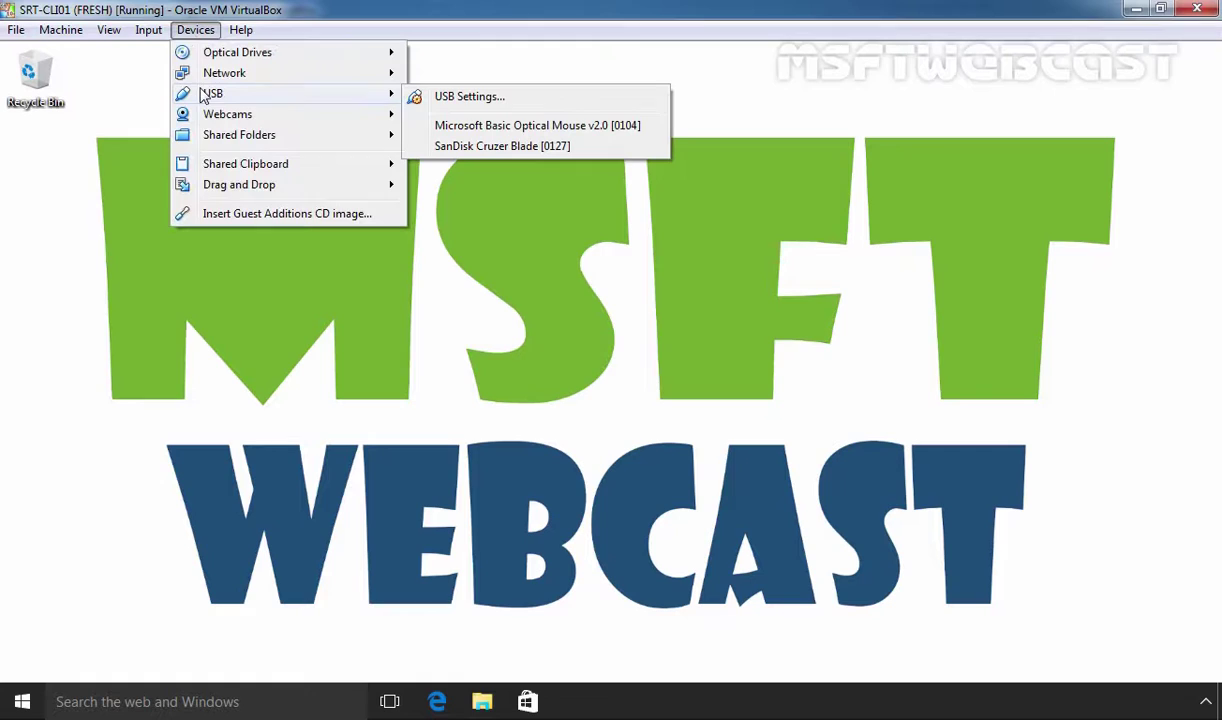
click(485, 146)
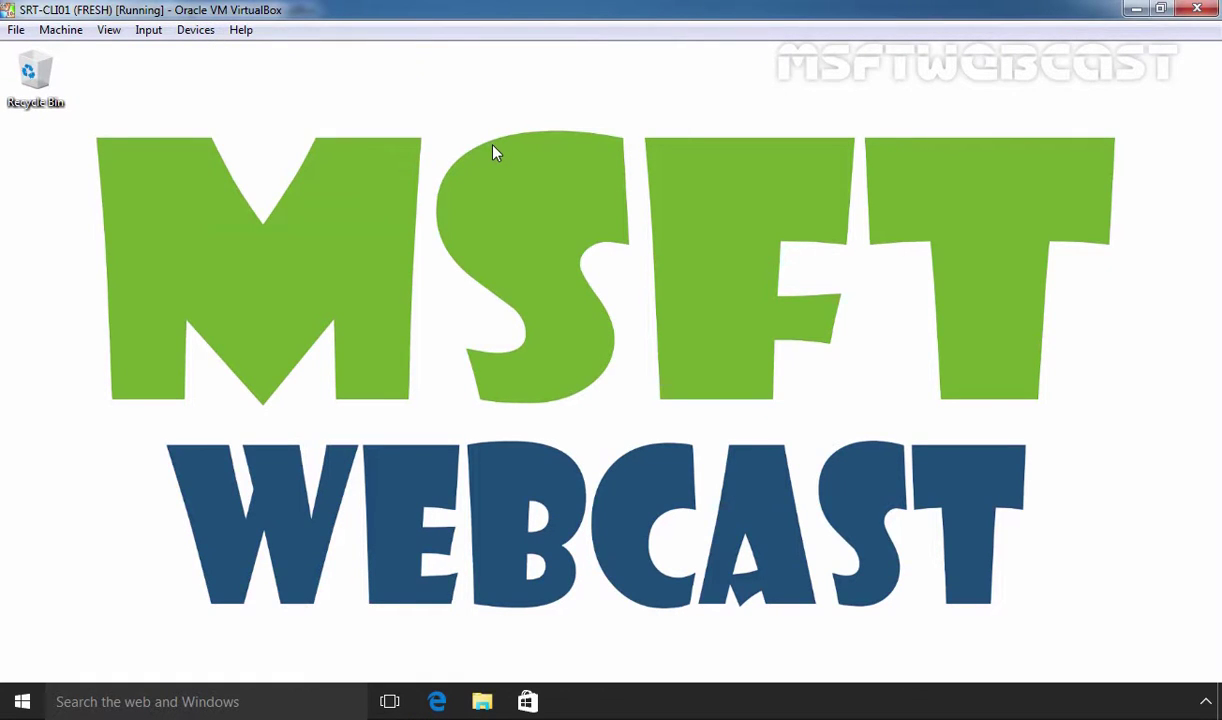
click(482, 701)
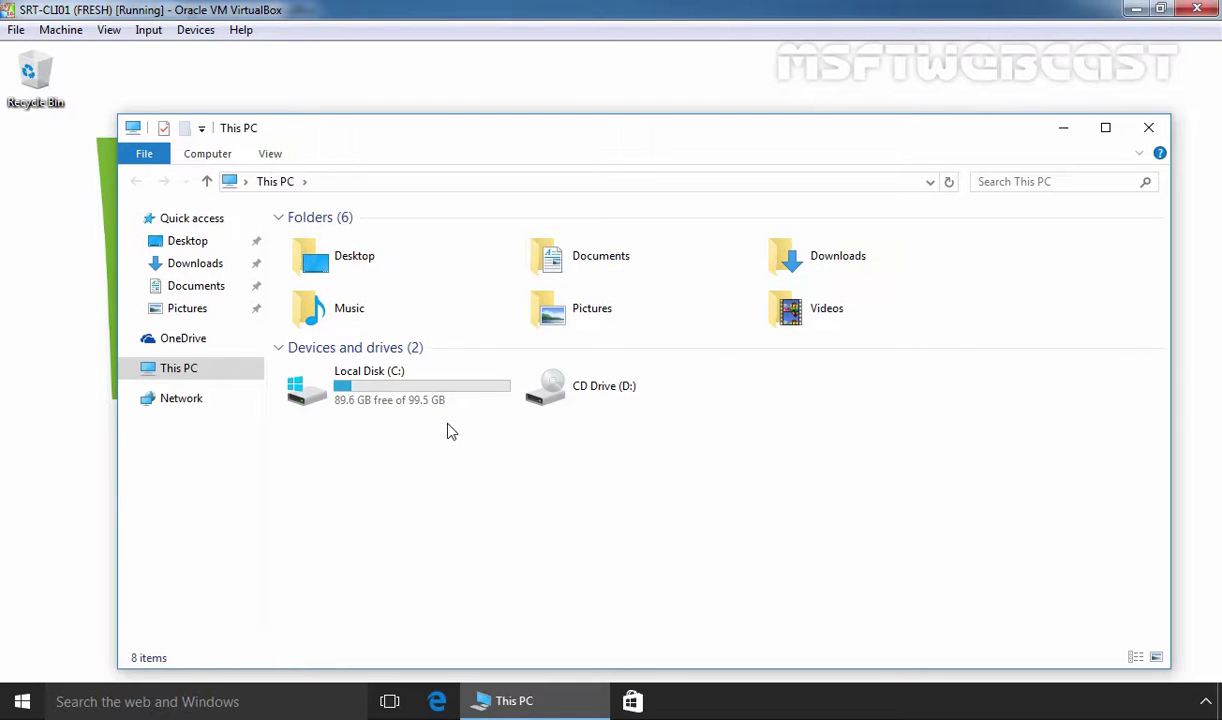
Relaunch regedit from the Run box and approve the elevation prompt
key(super+r)
key(Return)
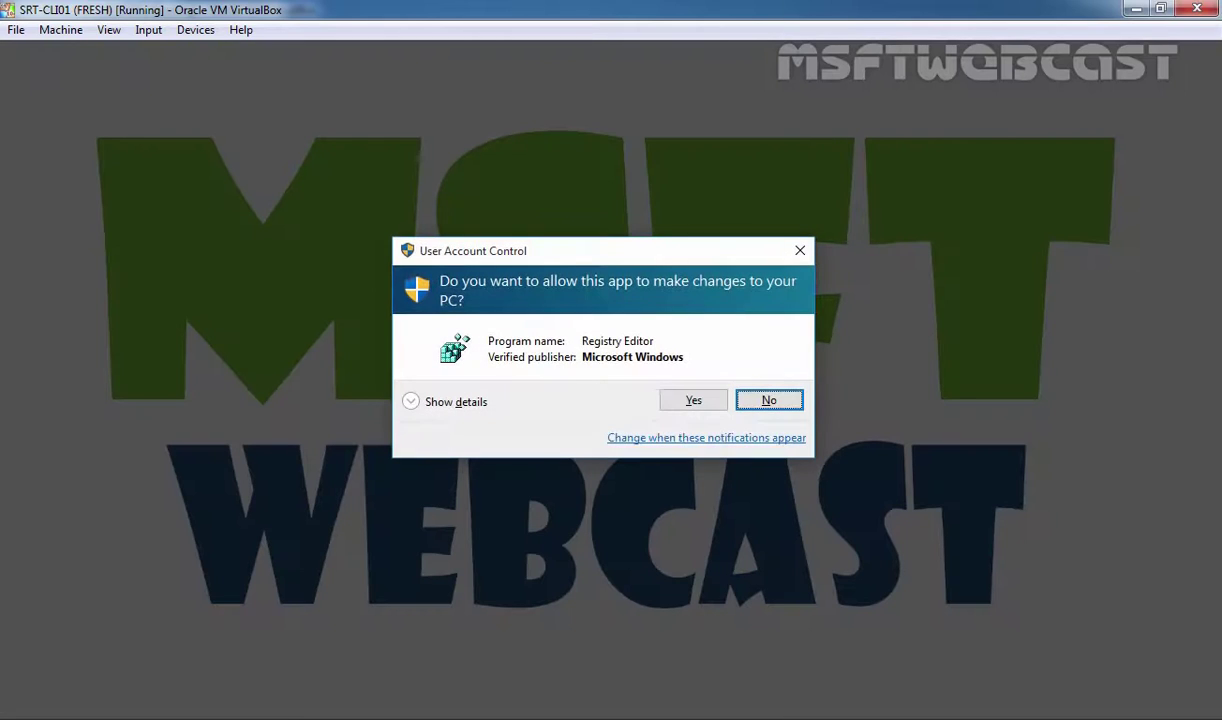
click(693, 402)
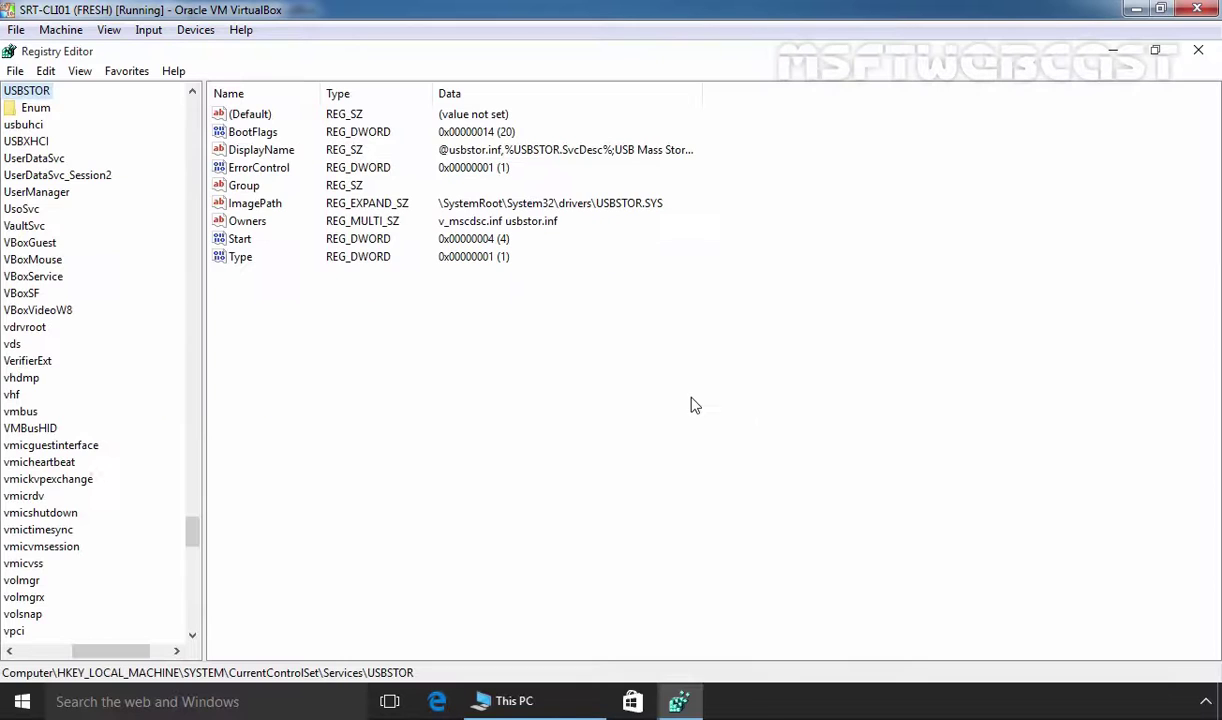
Change the USBSTOR Start value data to 3 and close Registry Editor
click(241, 238)
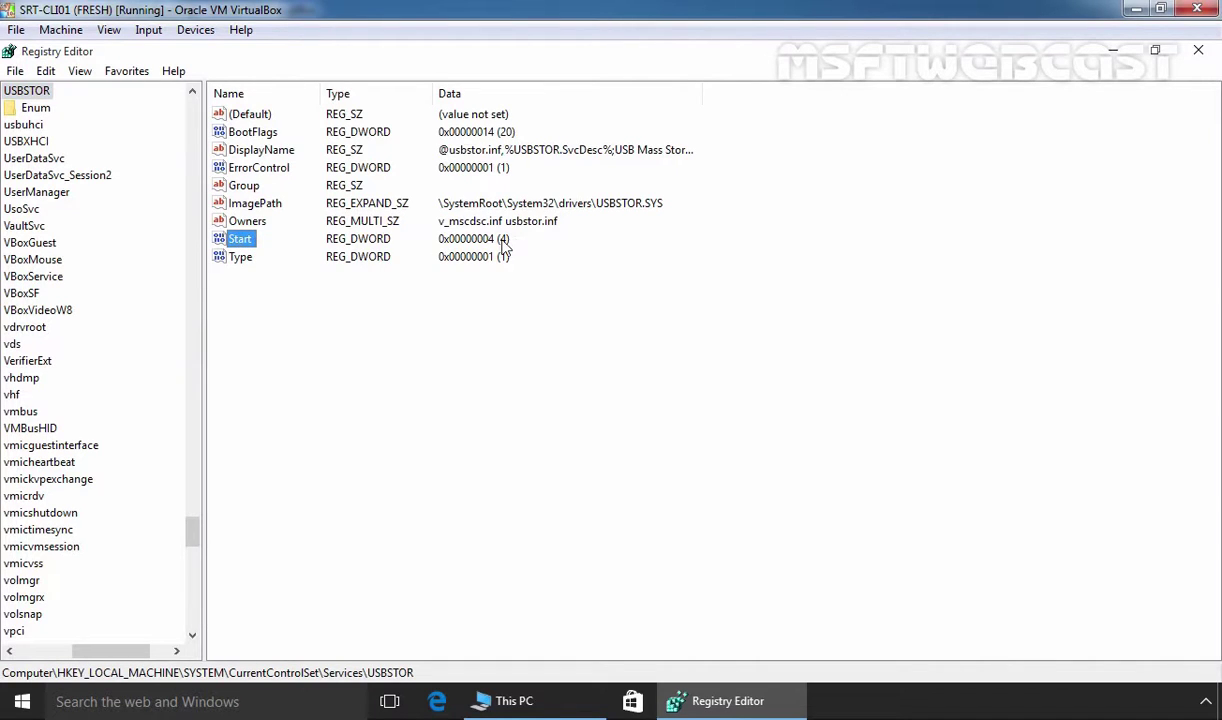
double_click(242, 238)
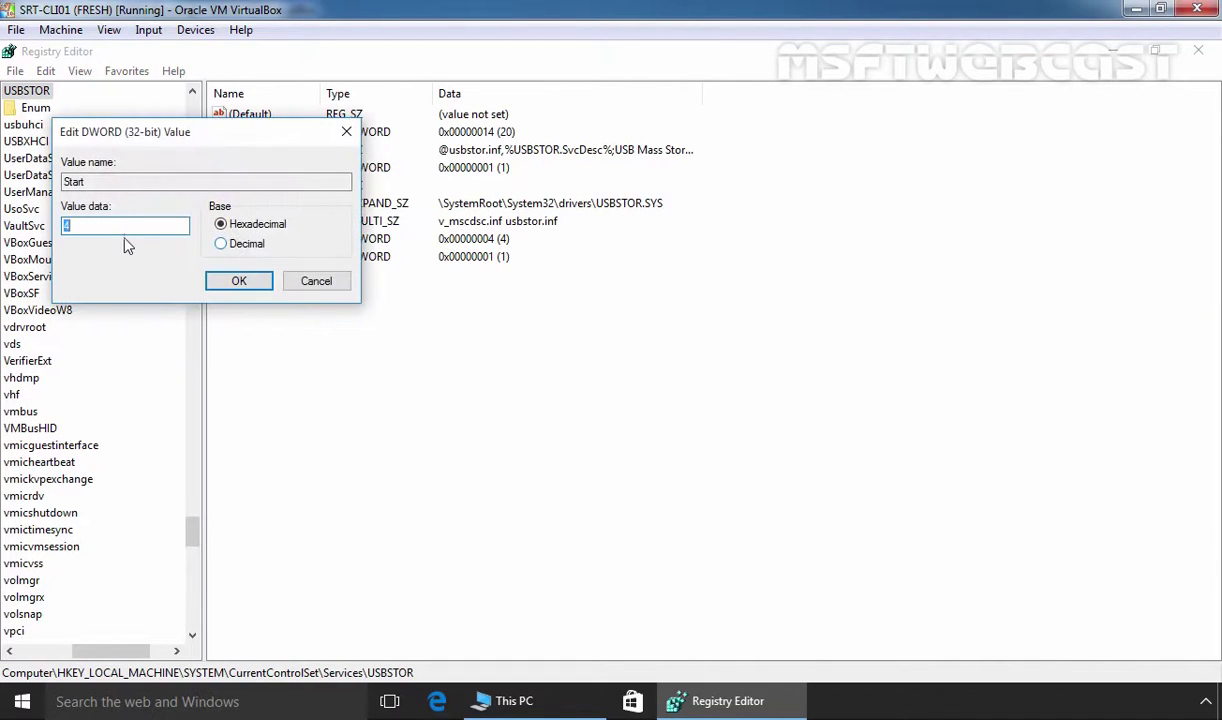
text(3)
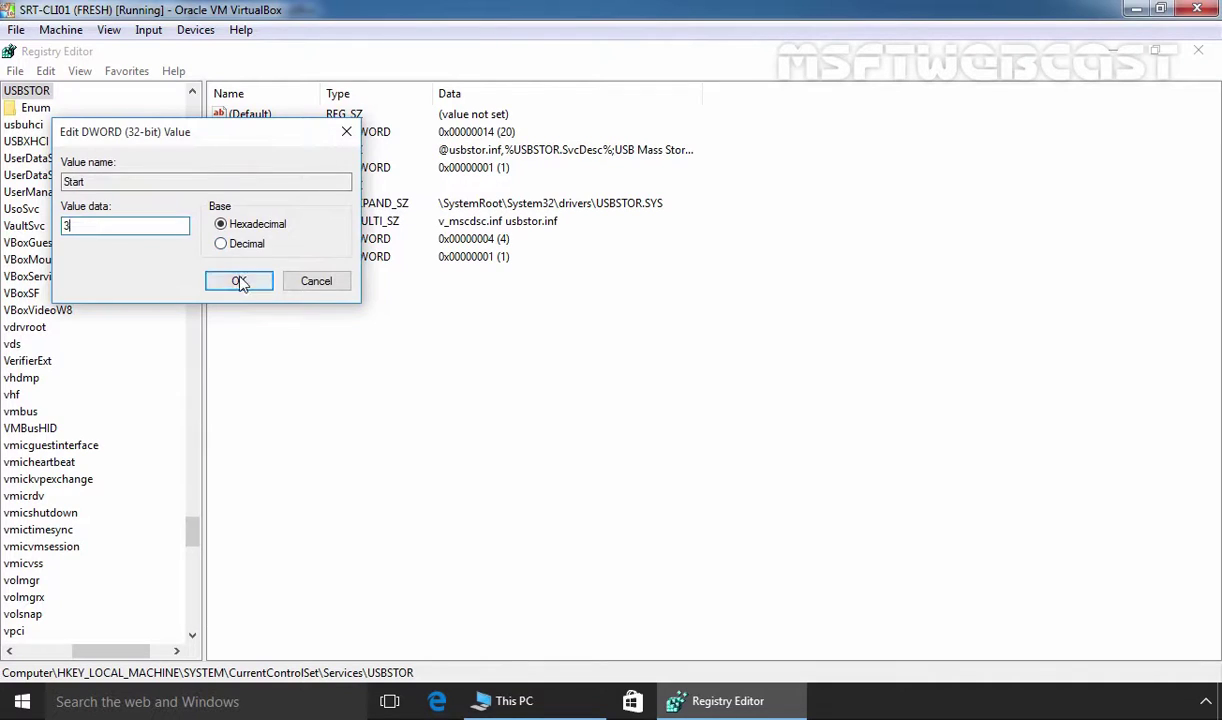
click(240, 283)
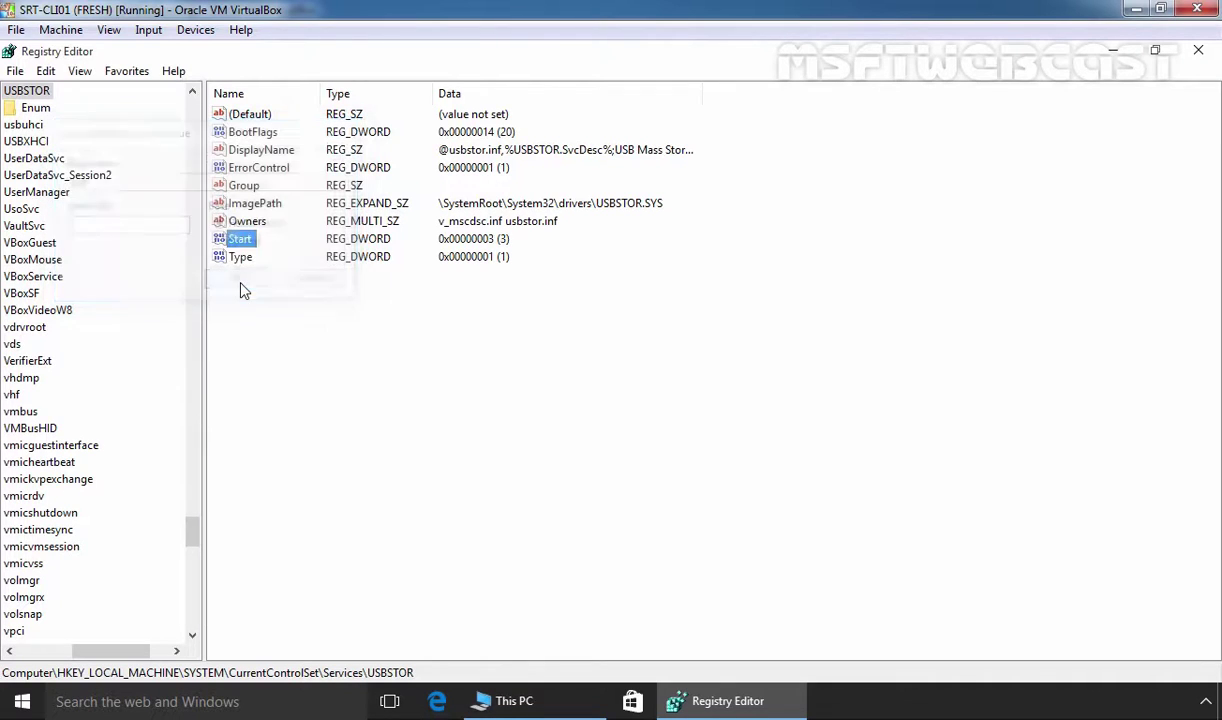
click(1198, 50)
Detach and reattach the SanDisk Cruzer Blade, then select the returned Removable Disk (E:)
click(195, 30)
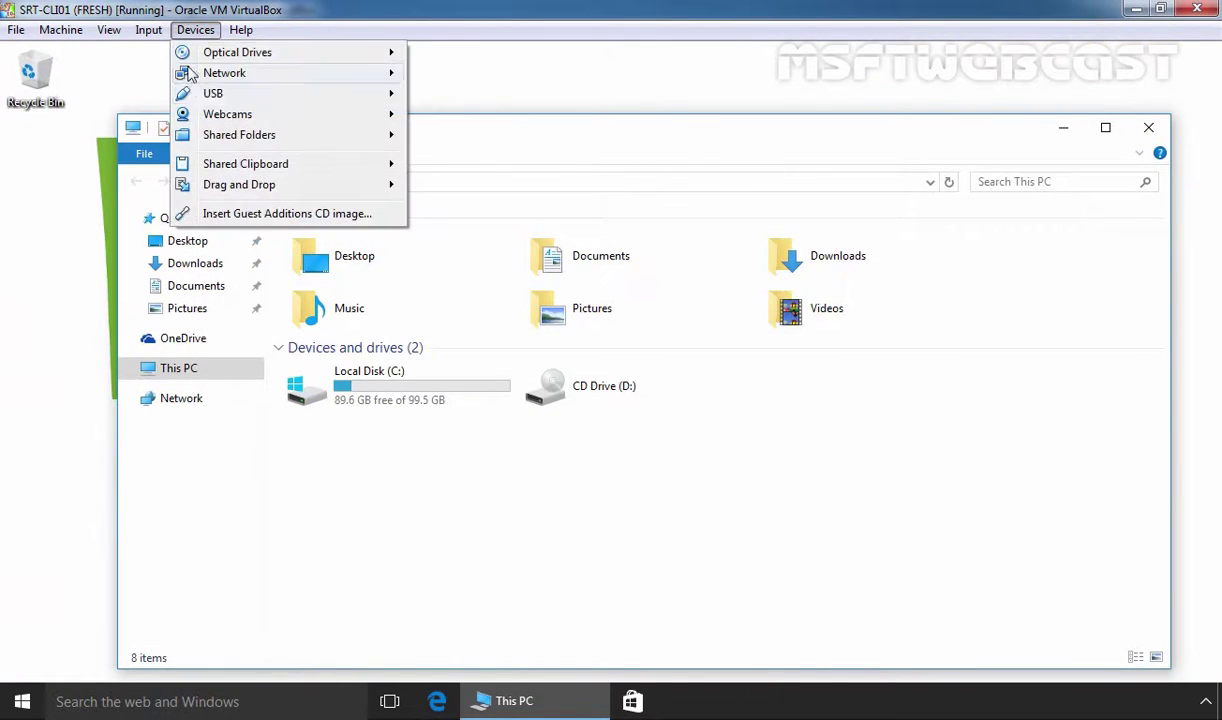
mouse_move(250, 94)
click(458, 146)
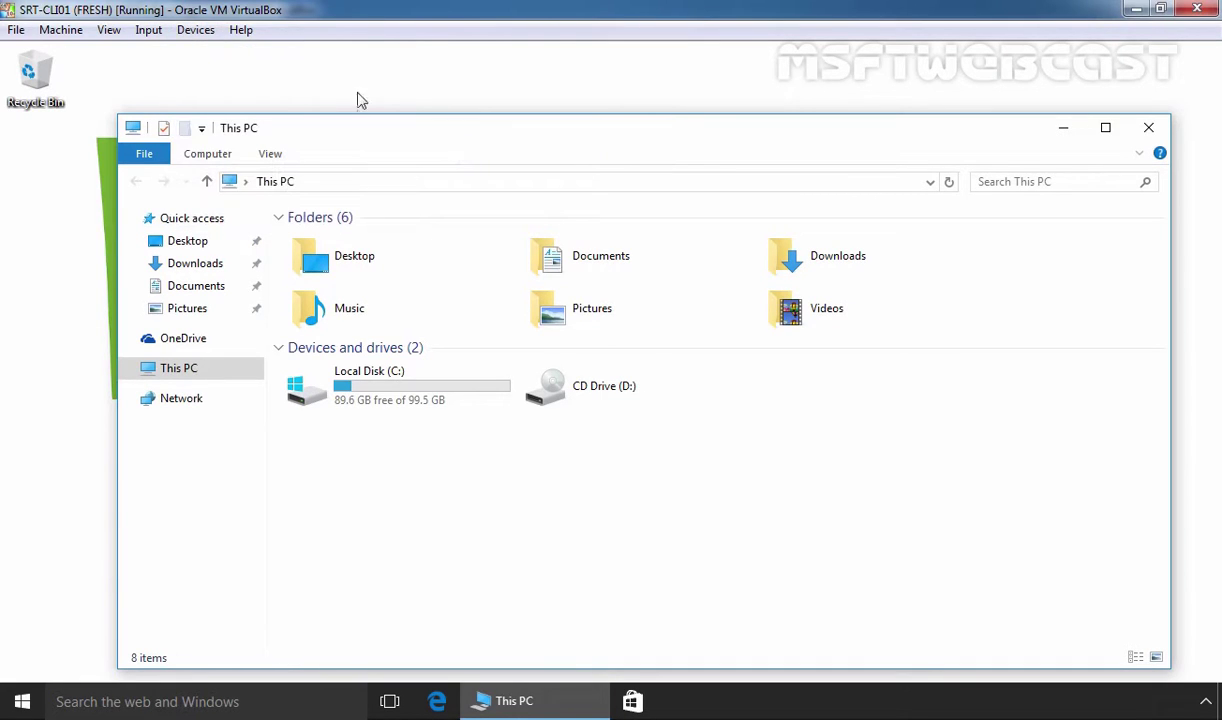
click(195, 30)
mouse_move(210, 93)
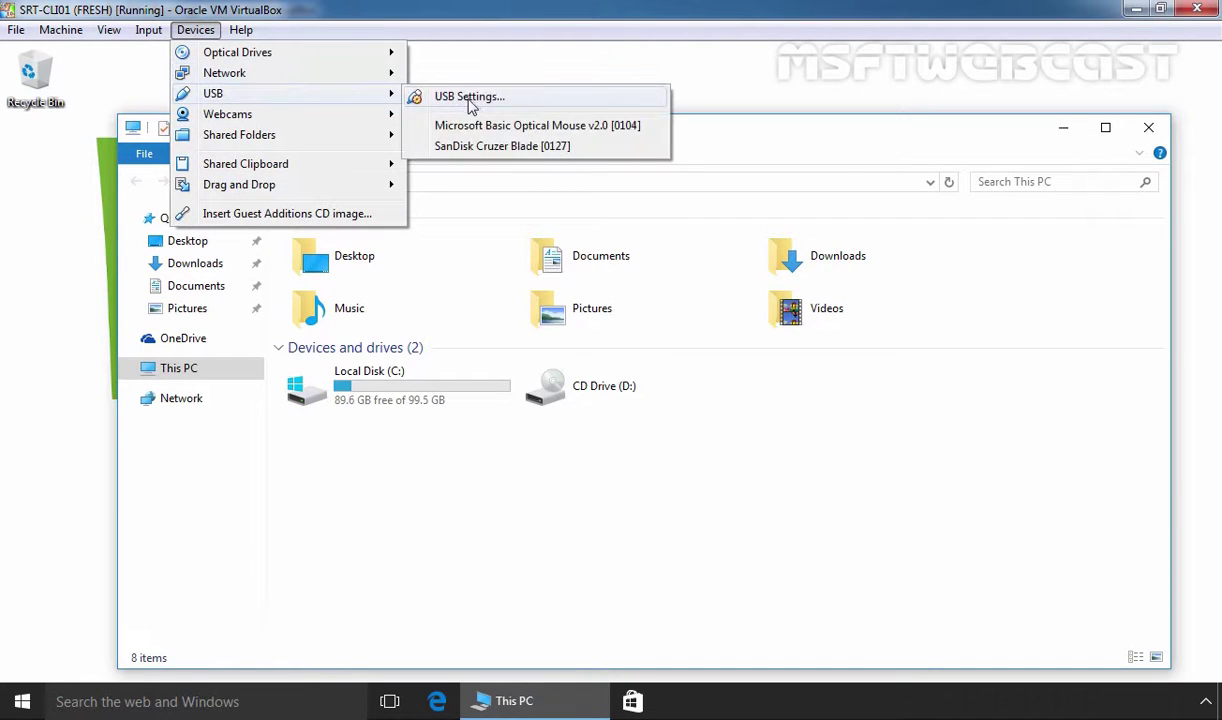
click(469, 148)
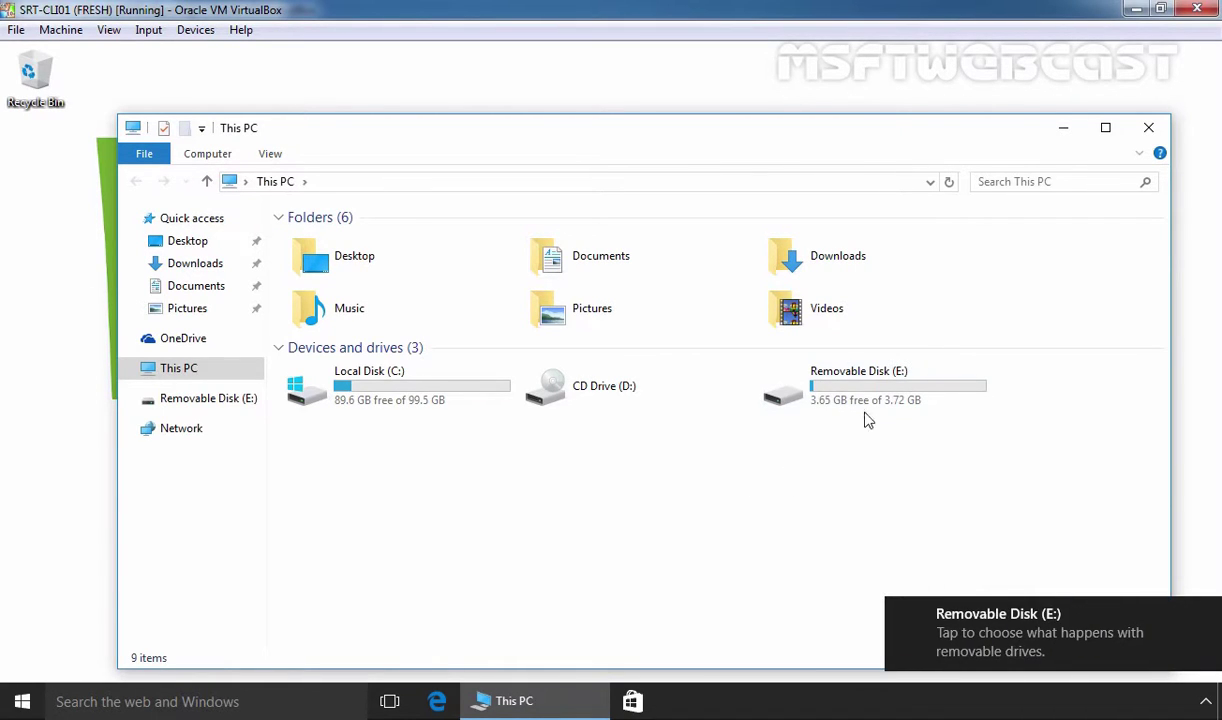
click(853, 392)
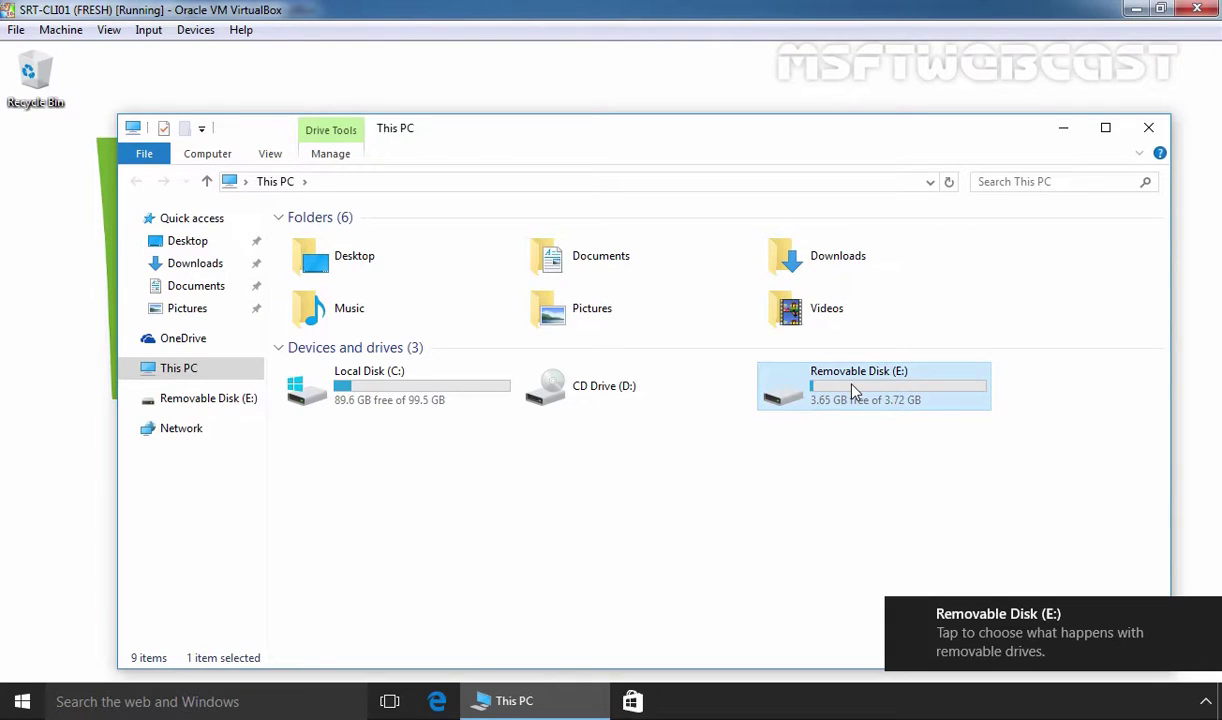